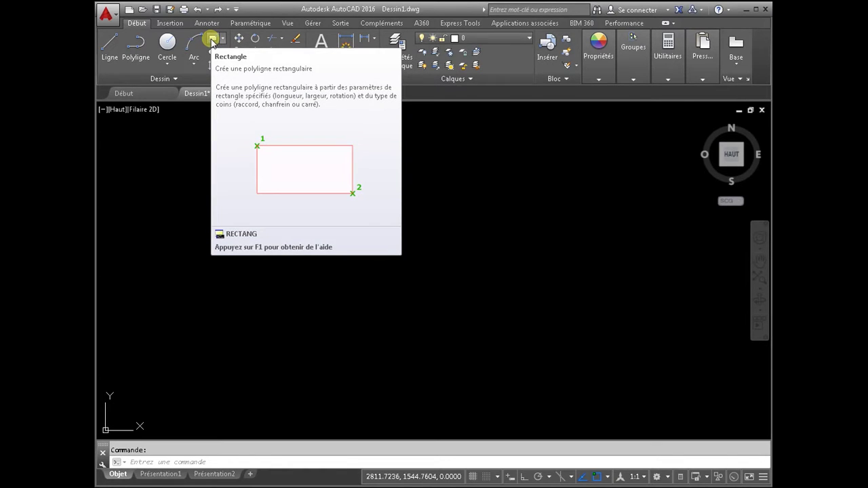
Draw a plain rectangle by picking two opposite corners in the upper left of the canvas.
click(212, 41)
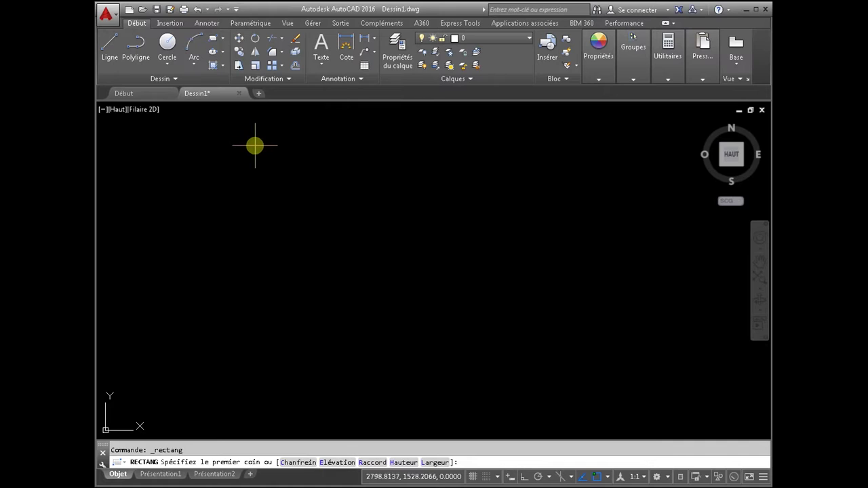
click(235, 128)
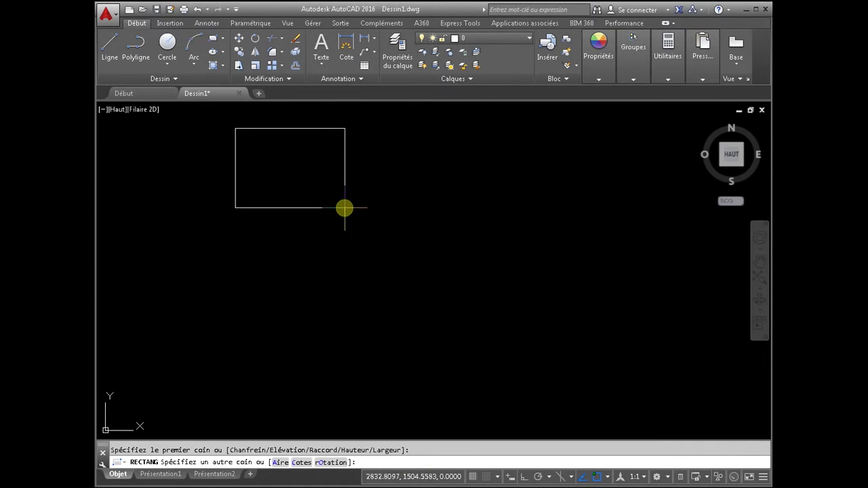
click(375, 247)
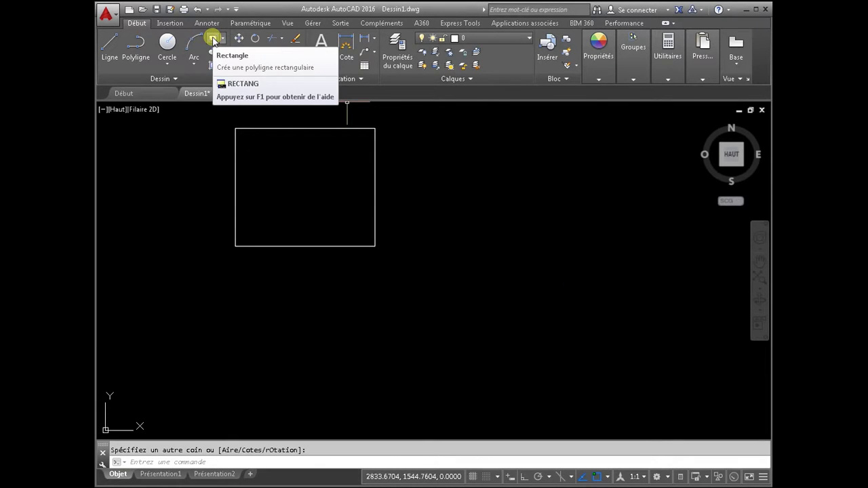
Draw a rectangle with Chanfrein distances 10 and 10, right of the first rectangle.
click(213, 41)
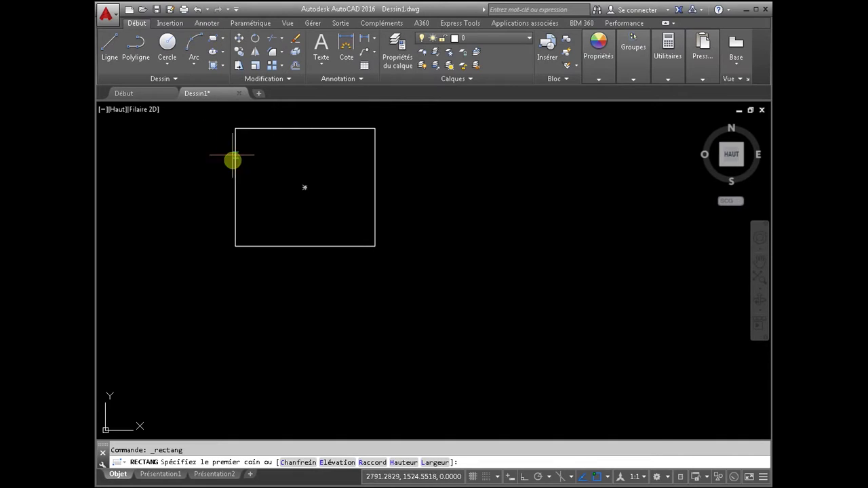
click(298, 463)
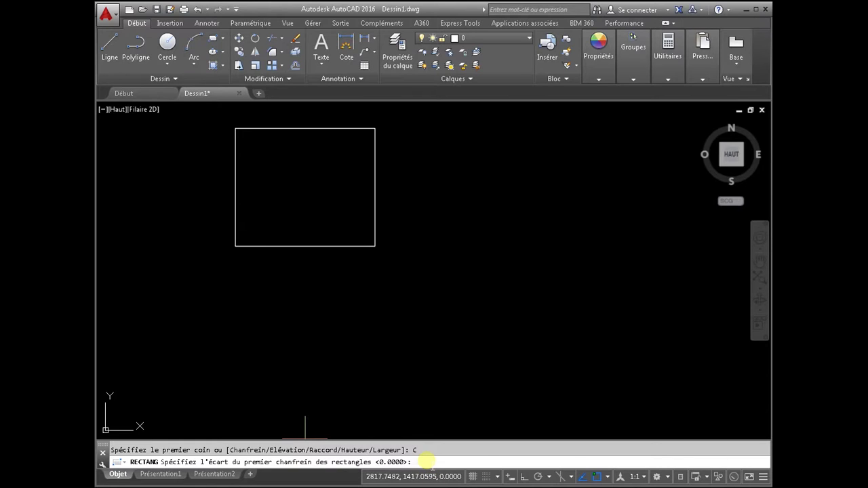
text(10)
key(Return)
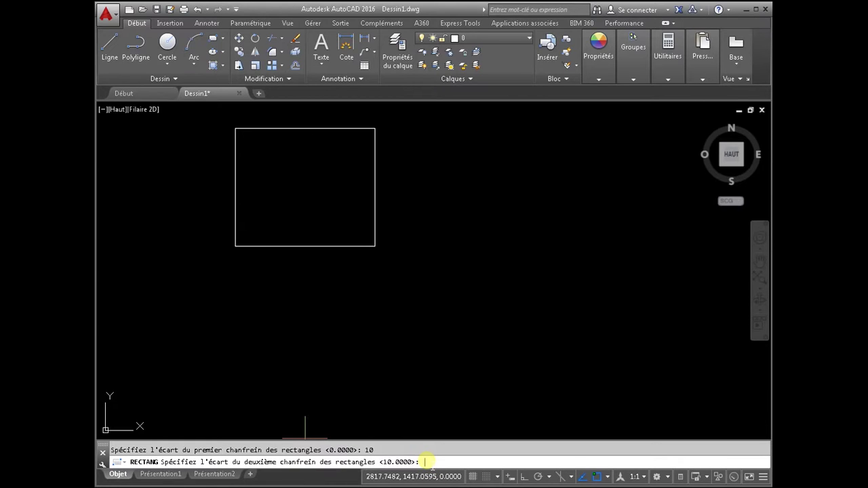
text(10)
key(Return)
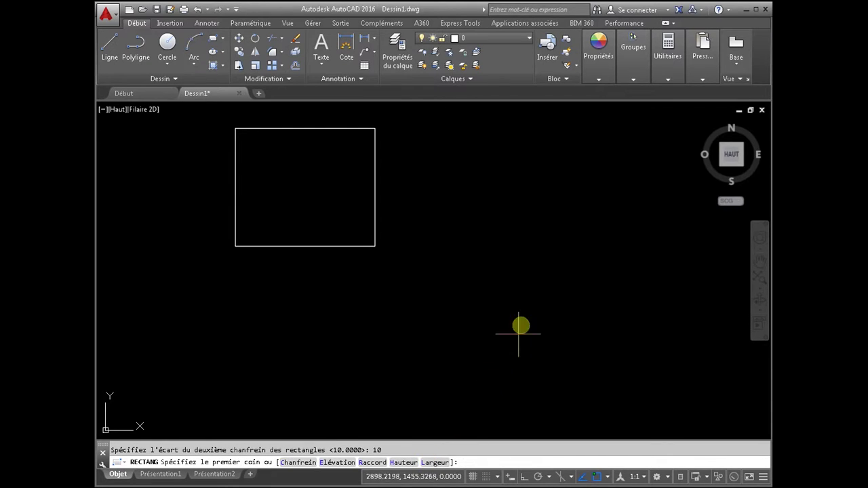
click(395, 126)
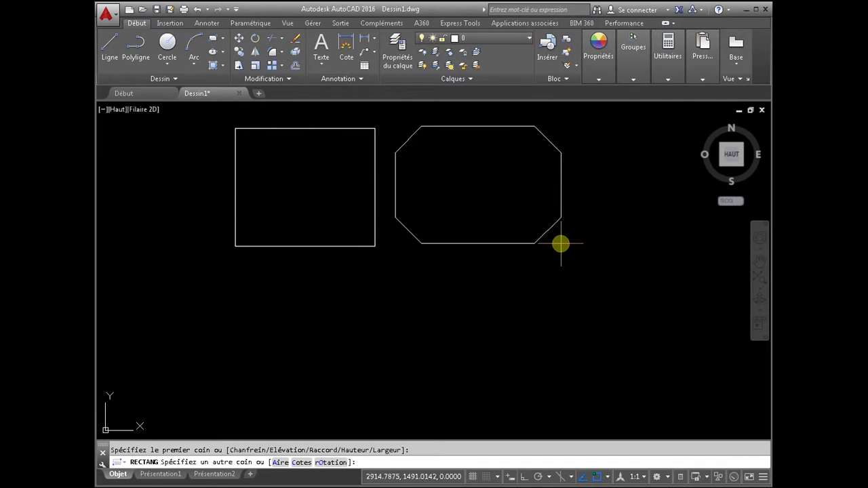
click(556, 240)
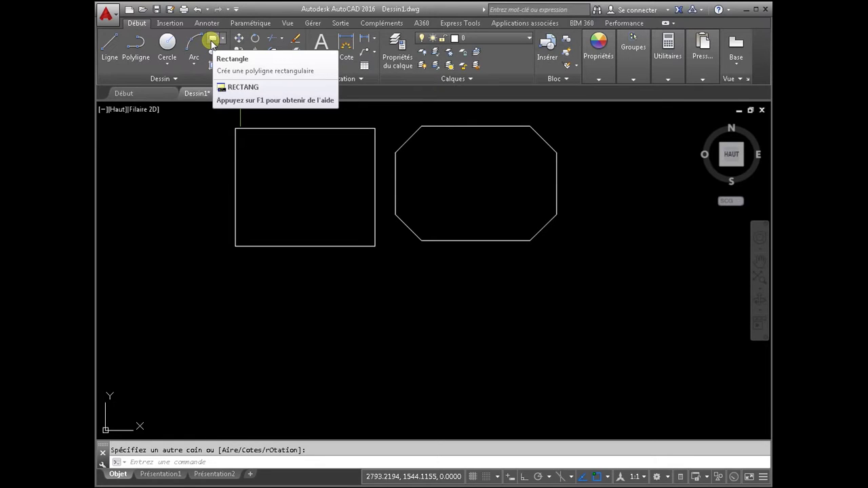
mouse_move(213, 38)
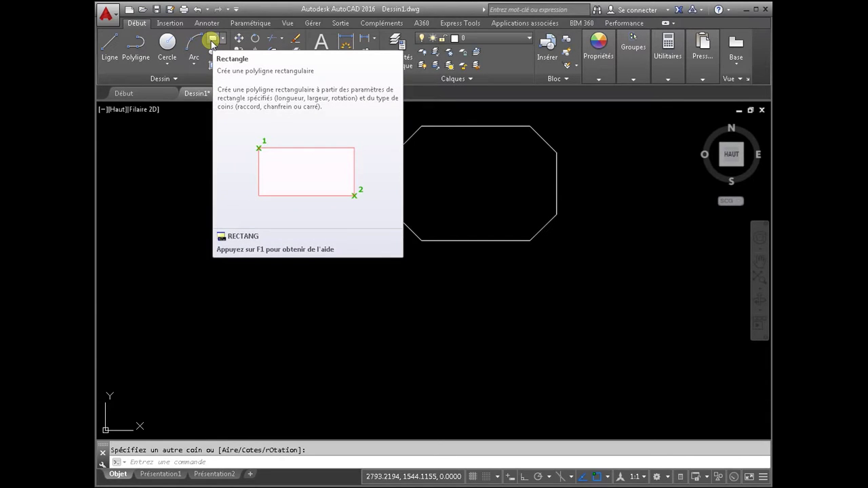
Set the rectangle Elévation to 25 and draw a third rectangle at the right end of the top row.
click(212, 42)
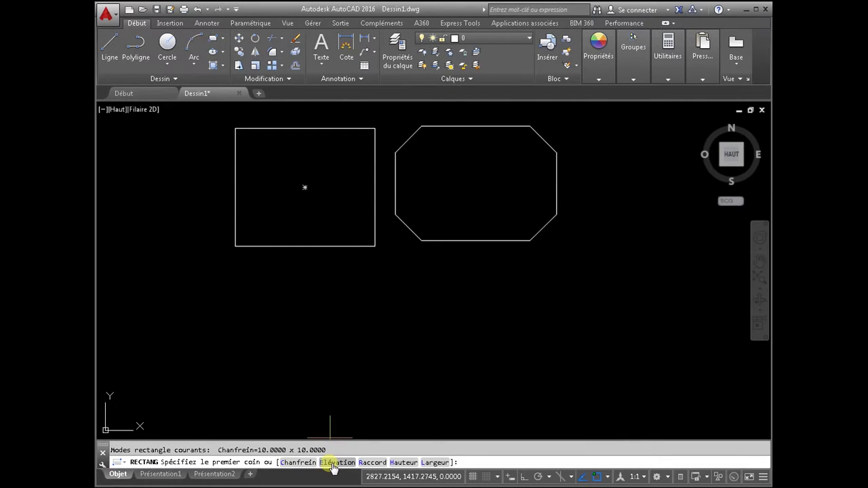
click(332, 463)
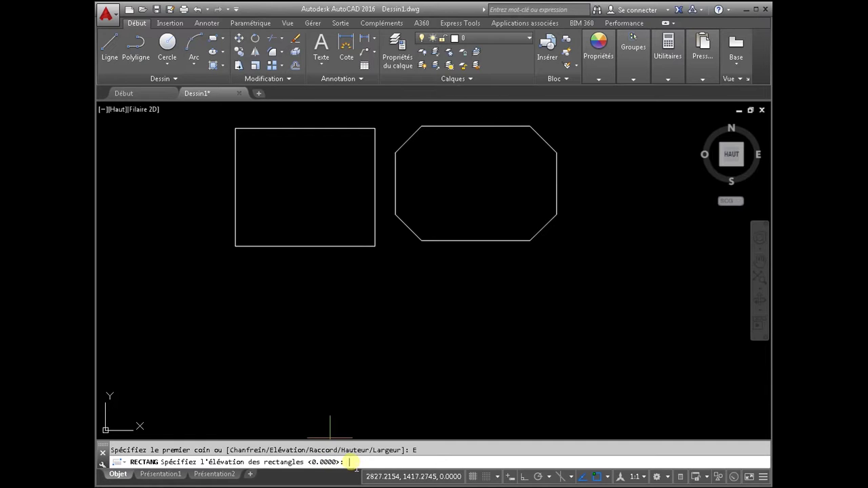
text(25)
key(Return)
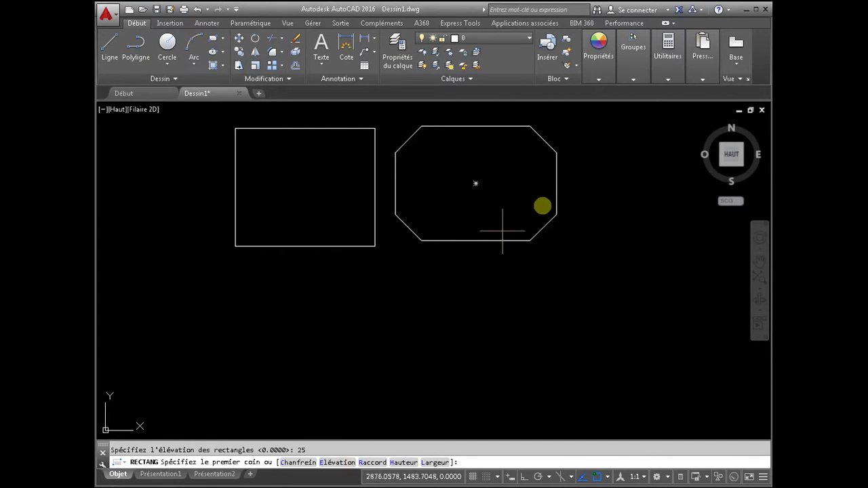
click(571, 125)
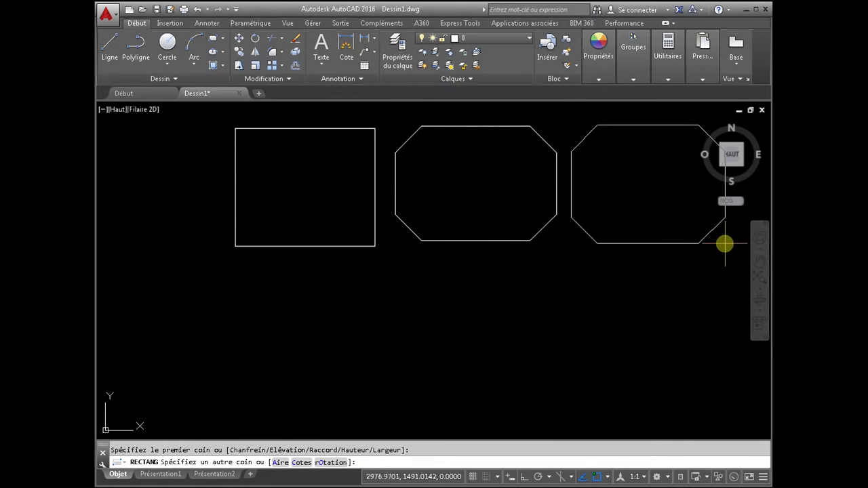
click(726, 242)
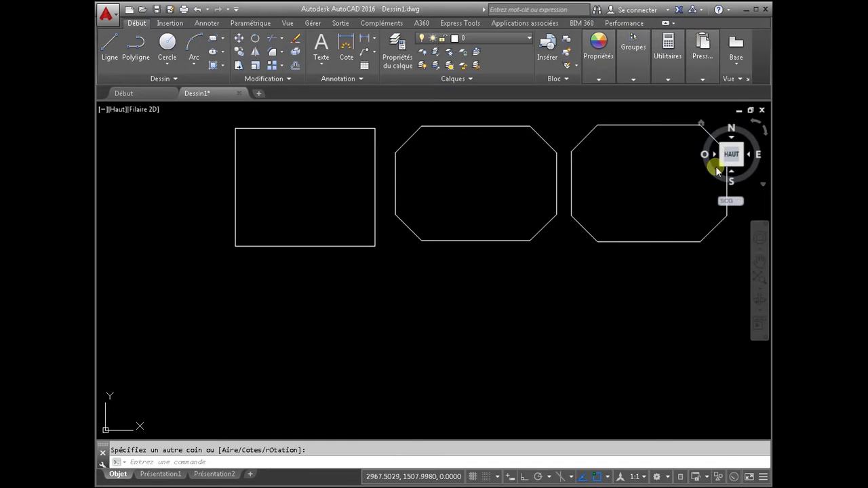
drag(717, 165, 732, 162)
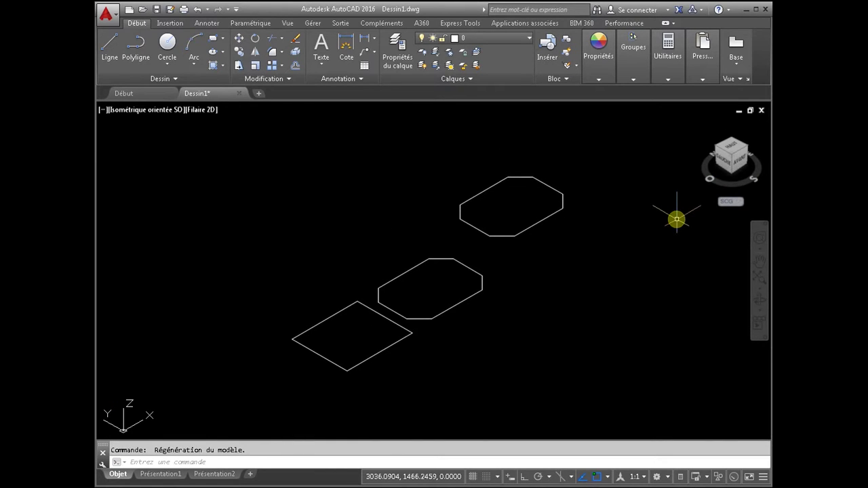
click(755, 239)
mouse_move(629, 293)
mouse_down()
mouse_move(630, 244)
mouse_move(629, 297)
mouse_up()
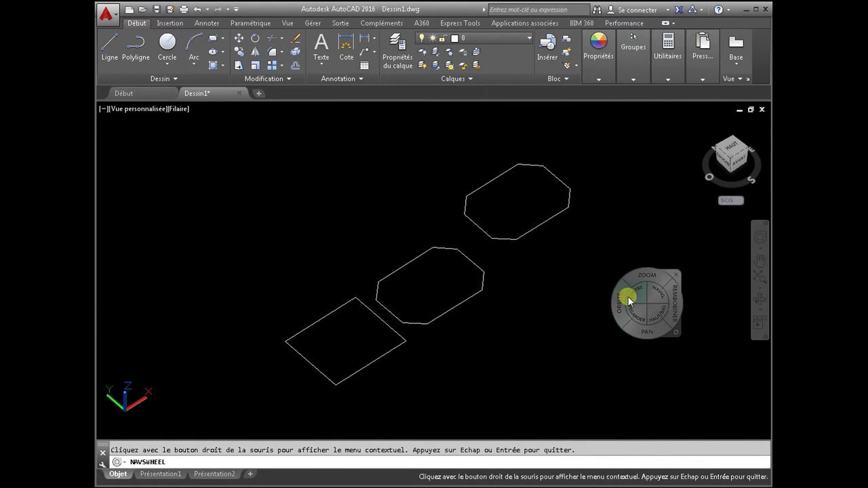
click(674, 274)
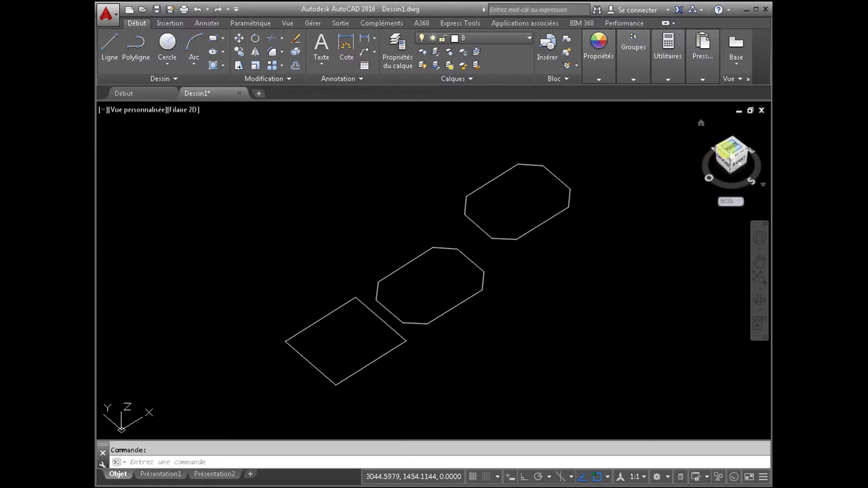
click(733, 153)
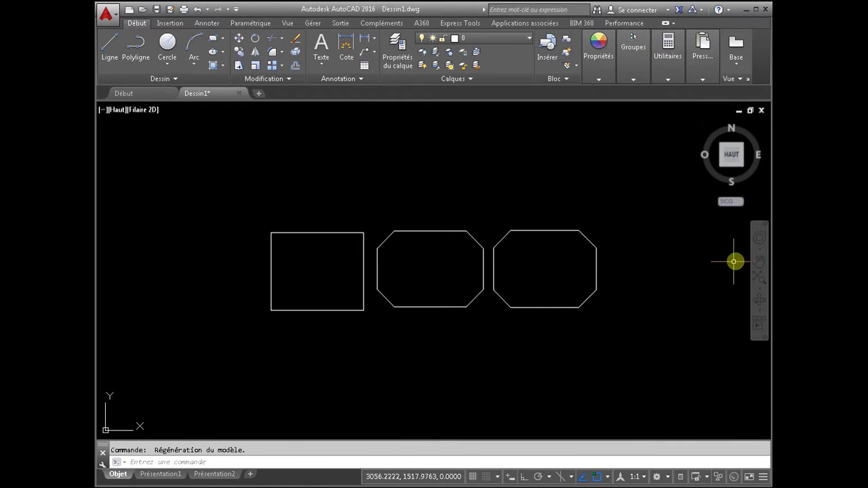
click(760, 261)
drag(607, 324, 607, 215)
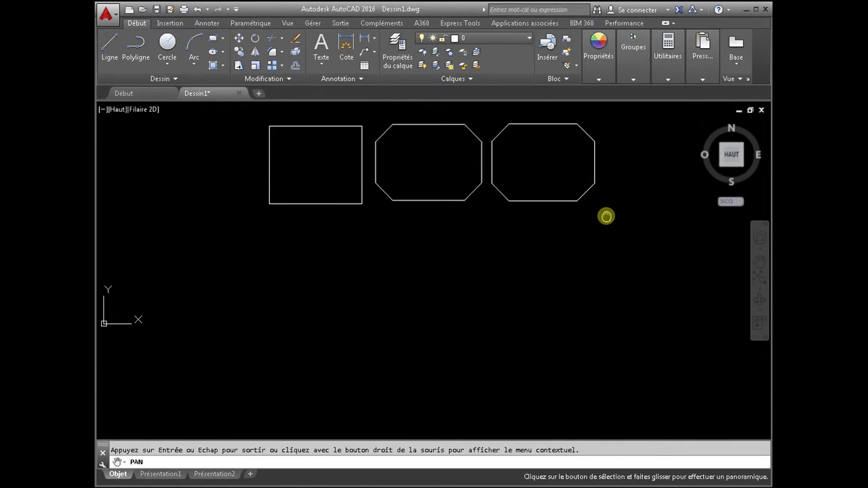
scroll(607, 216, up, 1)
key(Escape)
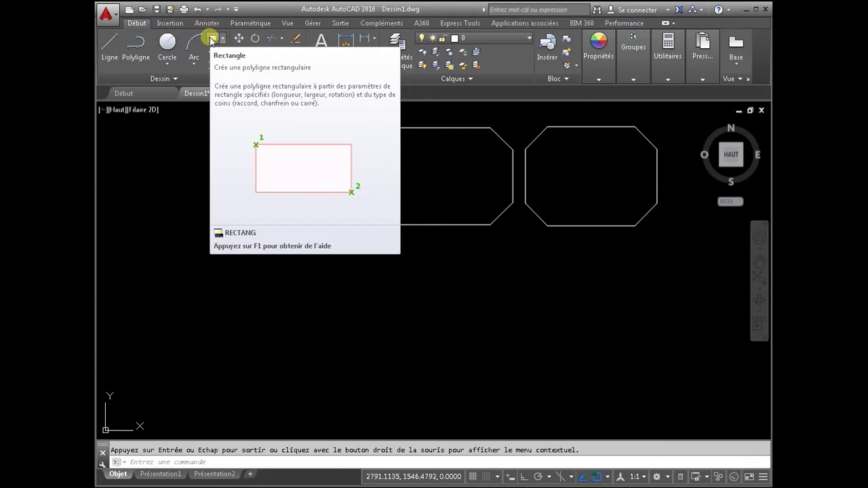
Draw a rectangle with Raccord radius 10 below the right-hand chamfered rectangle.
click(212, 40)
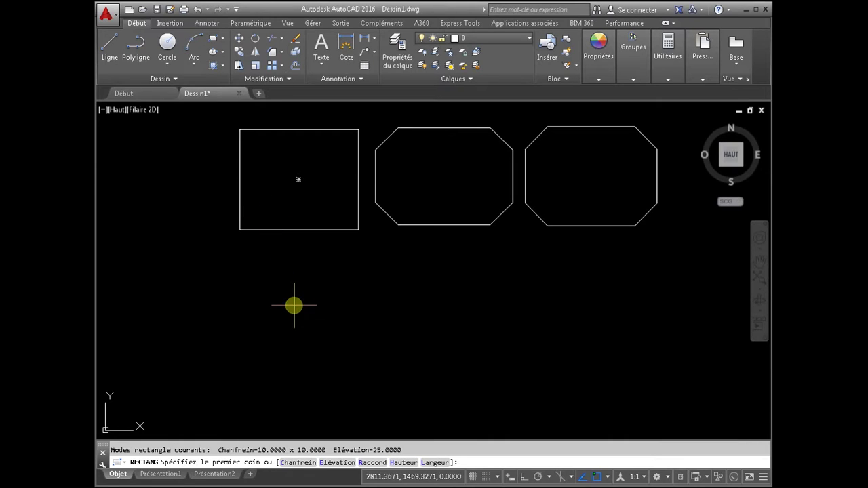
click(372, 463)
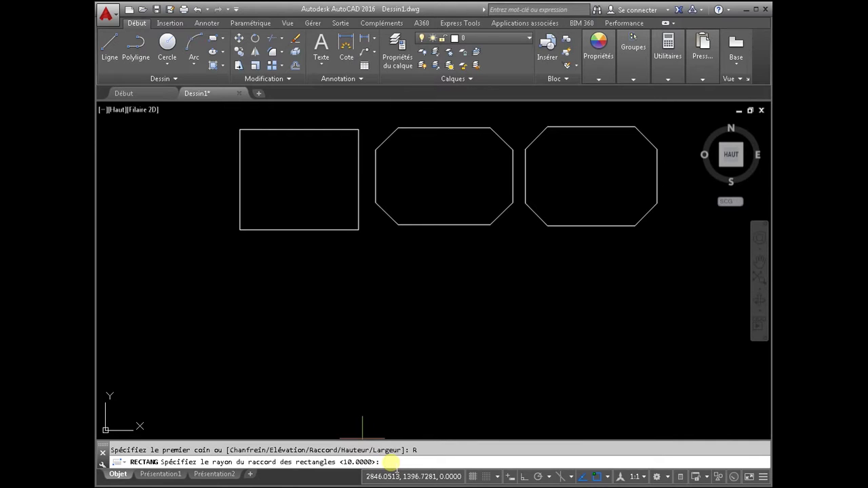
text(10)
key(Return)
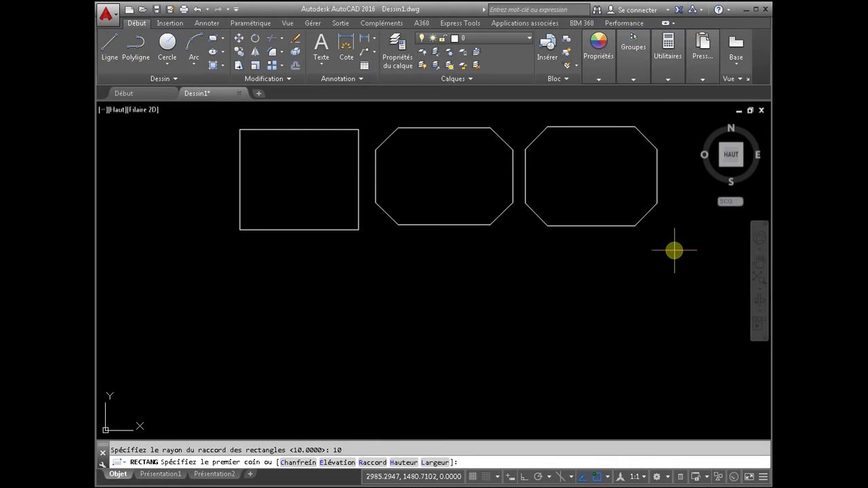
click(661, 252)
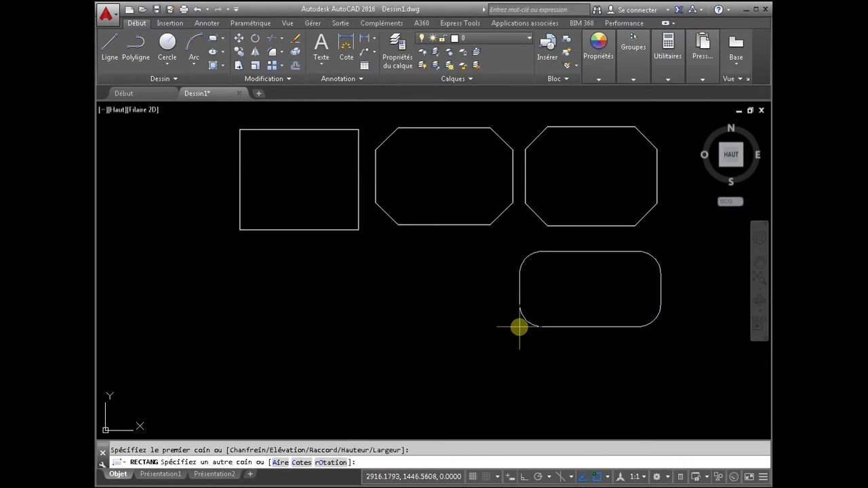
click(519, 327)
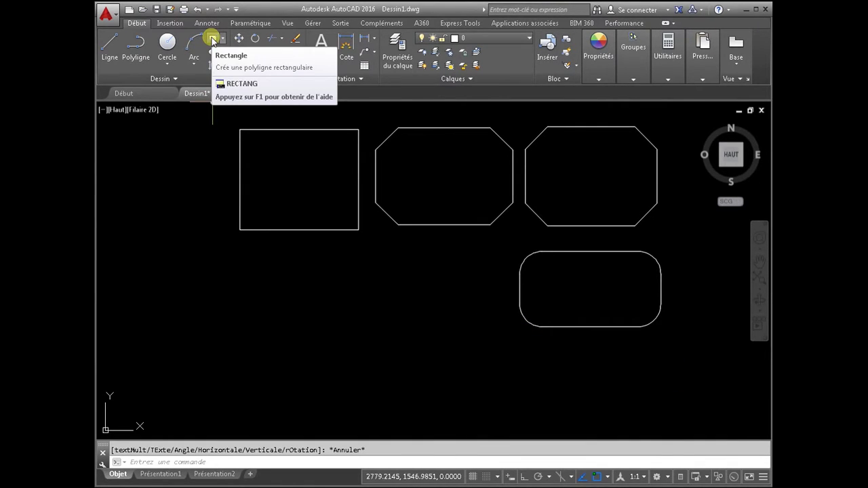
Draw a rounded rectangle with an Aire of 2000, computed from the default length.
click(212, 40)
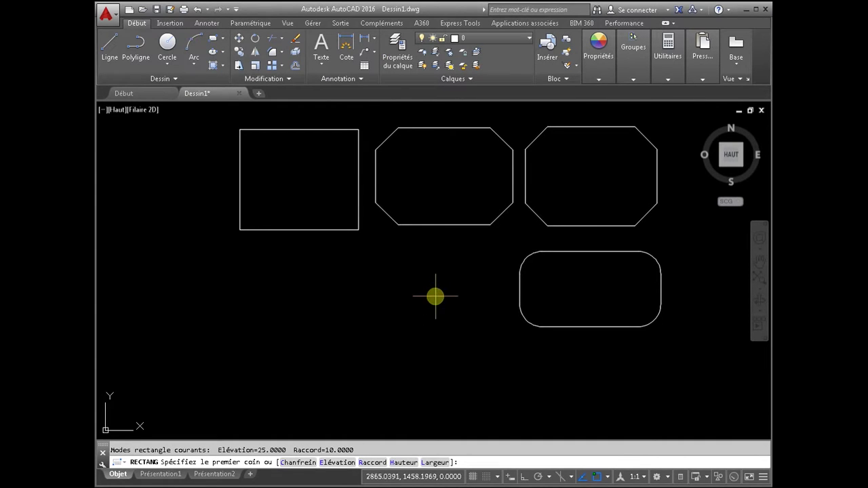
click(504, 254)
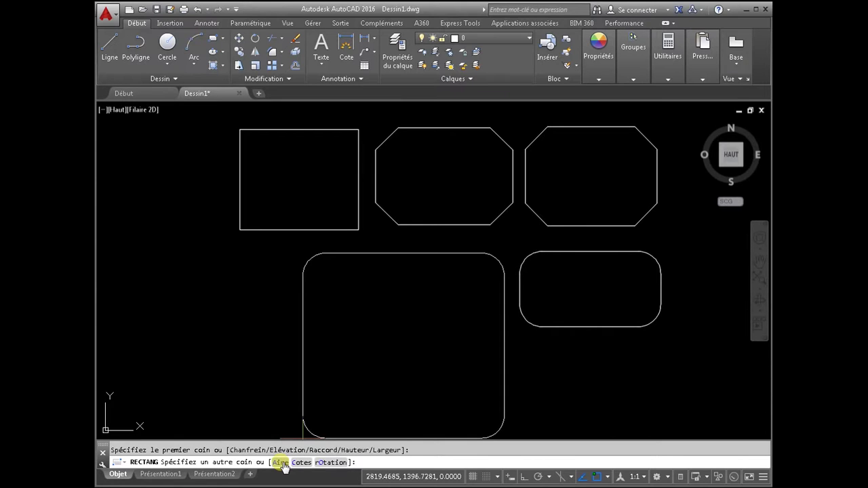
click(281, 463)
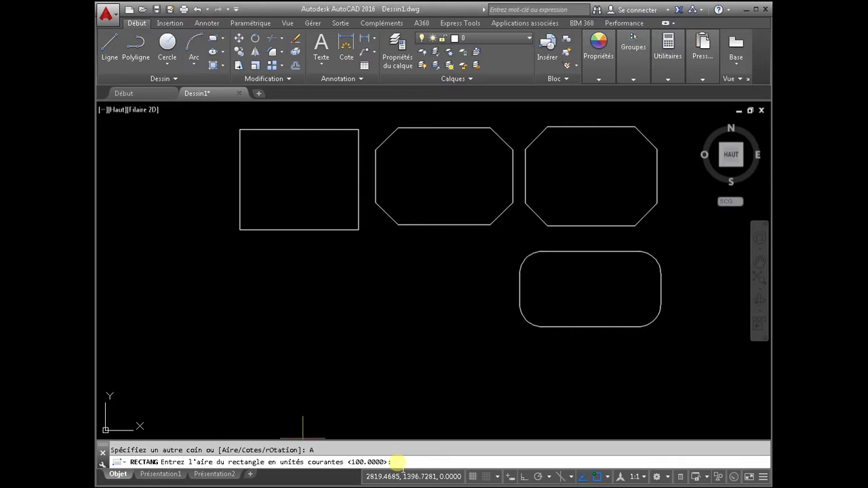
text(2000)
key(Return)
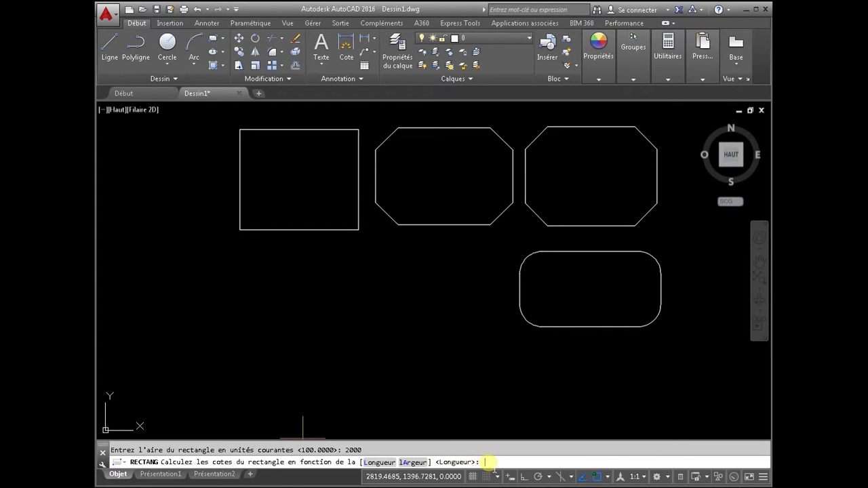
key(Return)
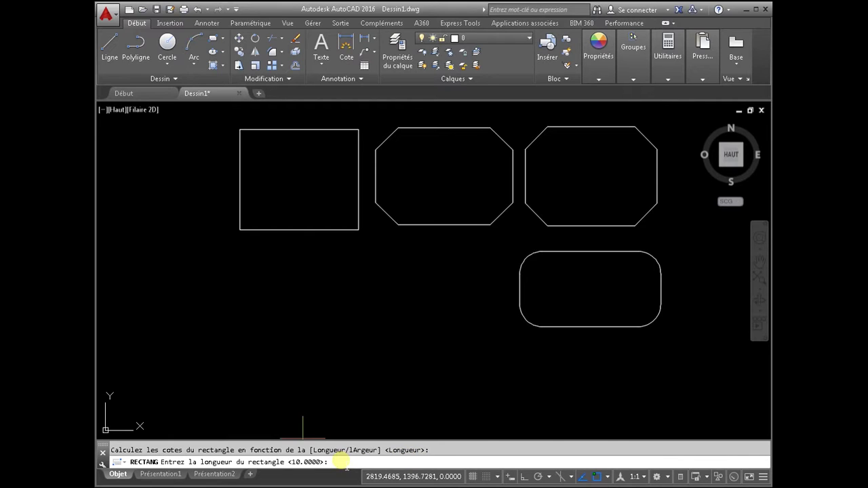
text(50)
key(Return)
key(Return)
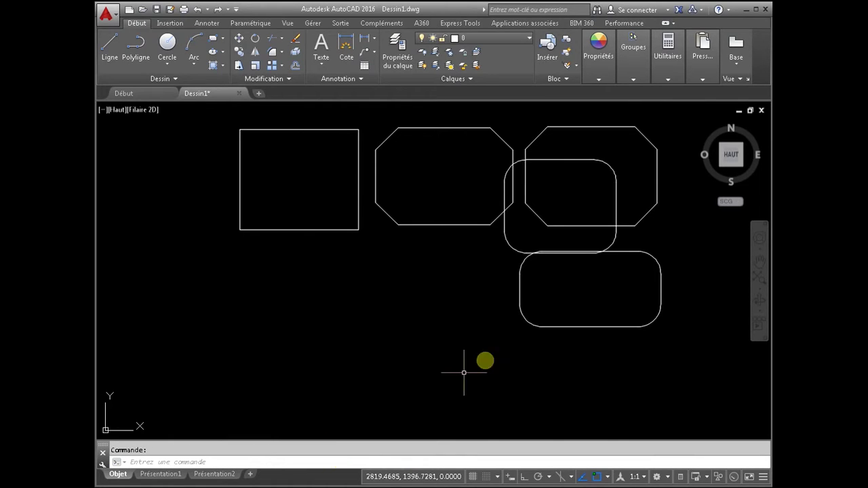
Move the new area-based rectangle down into the lower row beside the first rounded one.
click(562, 160)
drag(505, 224, 387, 301)
key(Escape)
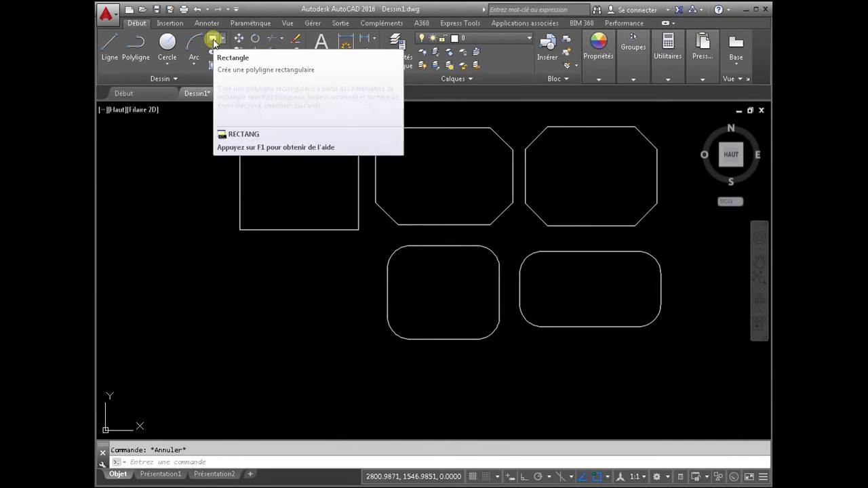
Draw a rounded rectangle with Hauteur 25 at the left of the lower row, then orbit to view it in 3D.
click(214, 43)
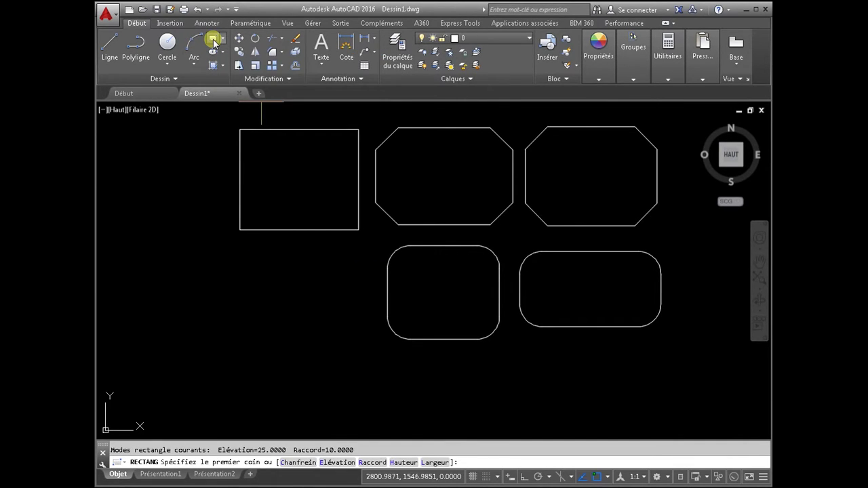
click(403, 462)
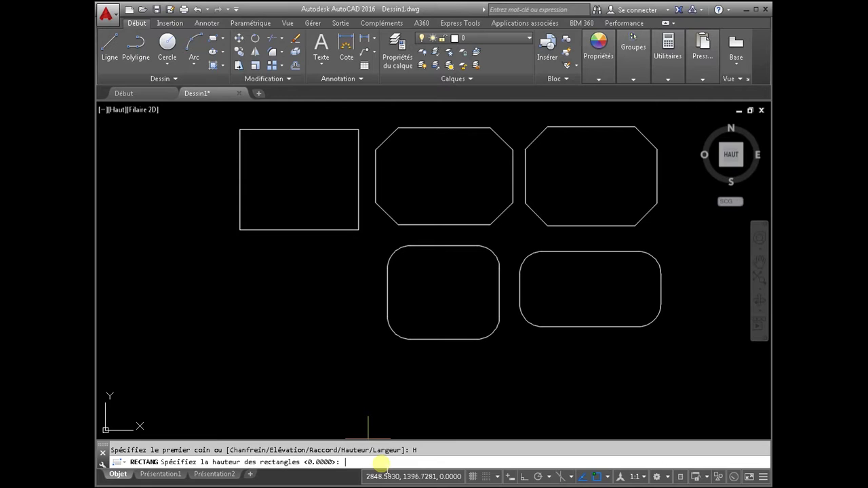
text(25)
key(Return)
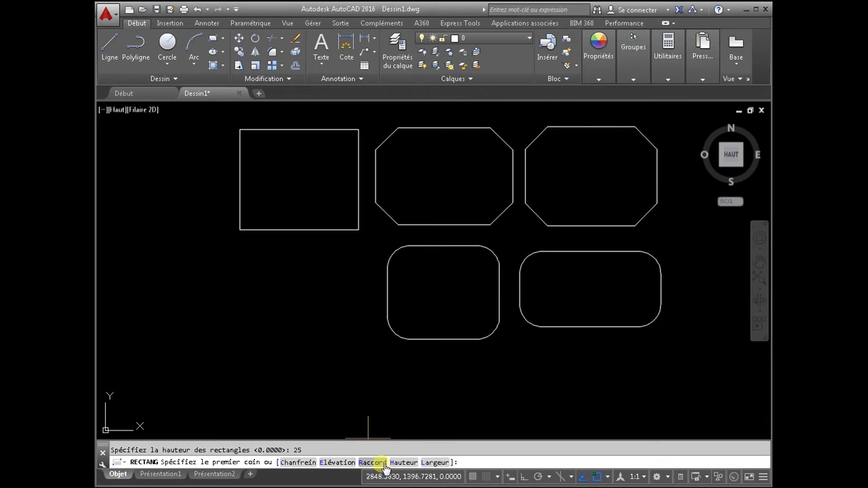
click(367, 249)
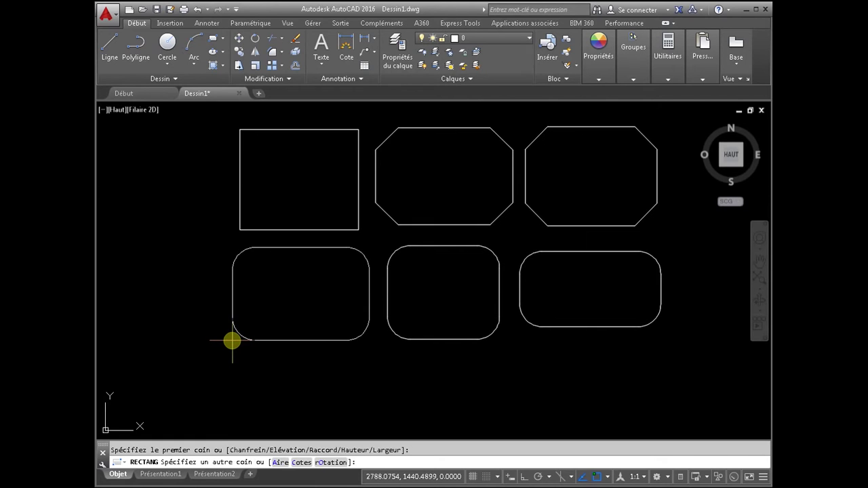
click(232, 340)
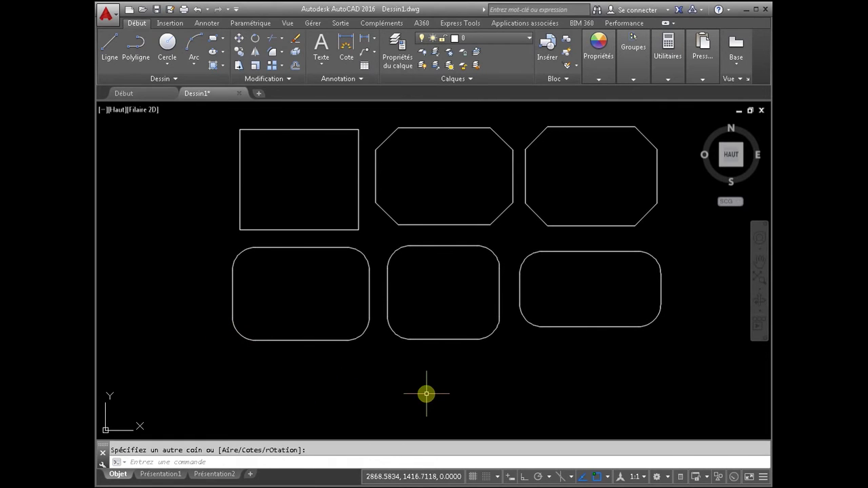
click(760, 239)
mouse_move(656, 319)
mouse_down()
mouse_move(690, 234)
mouse_move(690, 207)
mouse_move(670, 272)
mouse_move(686, 207)
mouse_move(678, 271)
mouse_move(661, 291)
mouse_move(674, 295)
mouse_move(683, 278)
mouse_move(671, 278)
mouse_up()
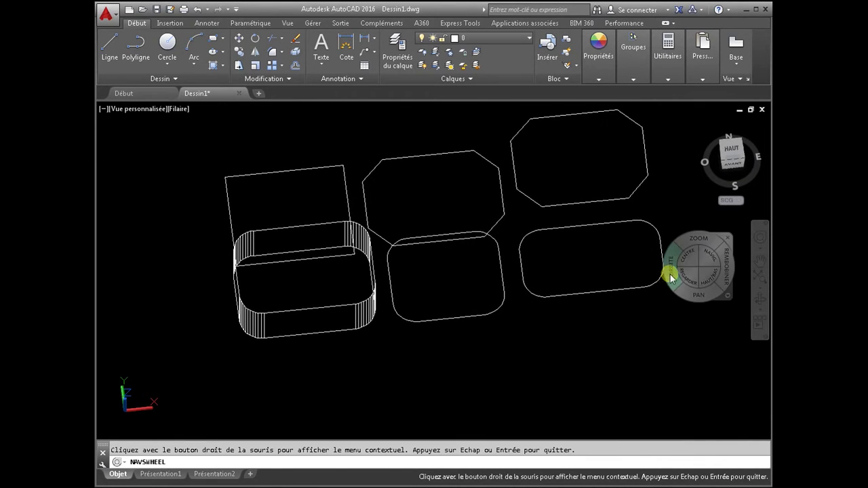
Close the navigation wheel, restore the HAUT plan view, and readjust the zoom.
click(727, 238)
click(726, 155)
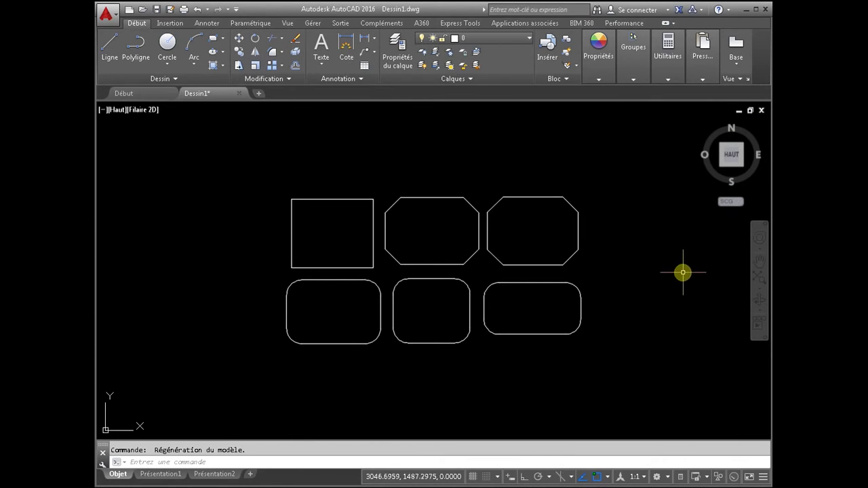
scroll(684, 272, up, 2)
scroll(656, 282, down, 2)
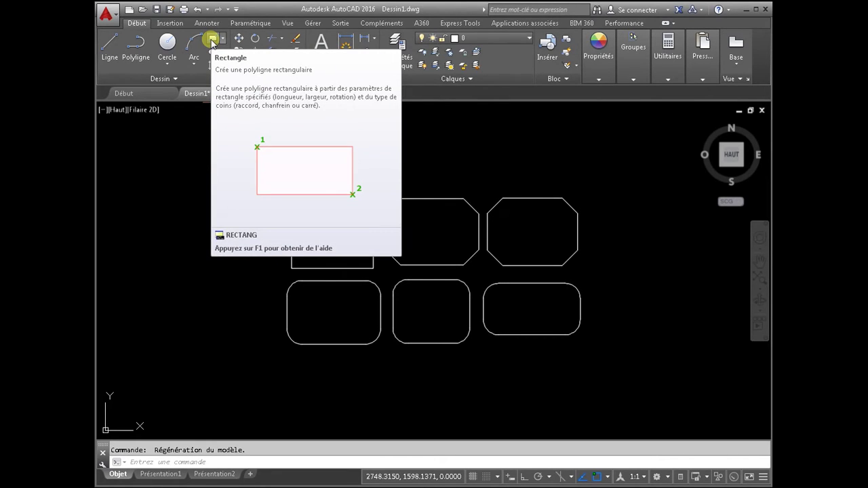
Draw a rectangle with Largeur 5 and 15° rotation below the rounded row.
click(213, 42)
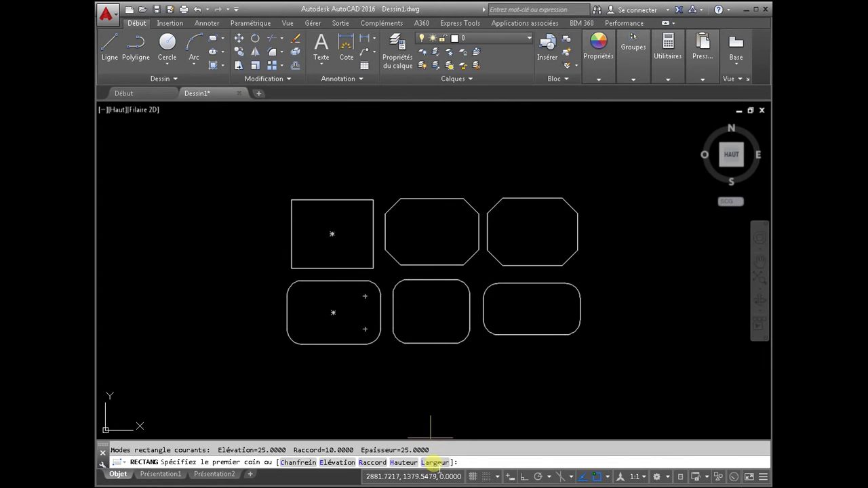
click(434, 463)
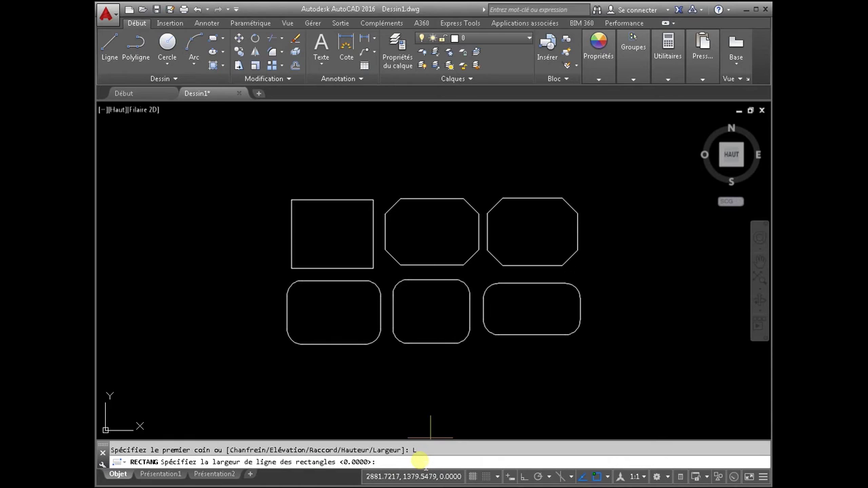
text(5)
key(Return)
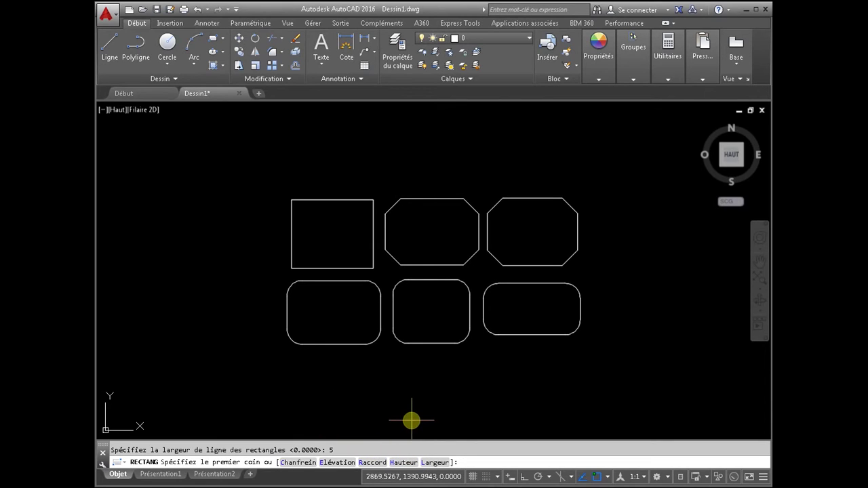
click(412, 420)
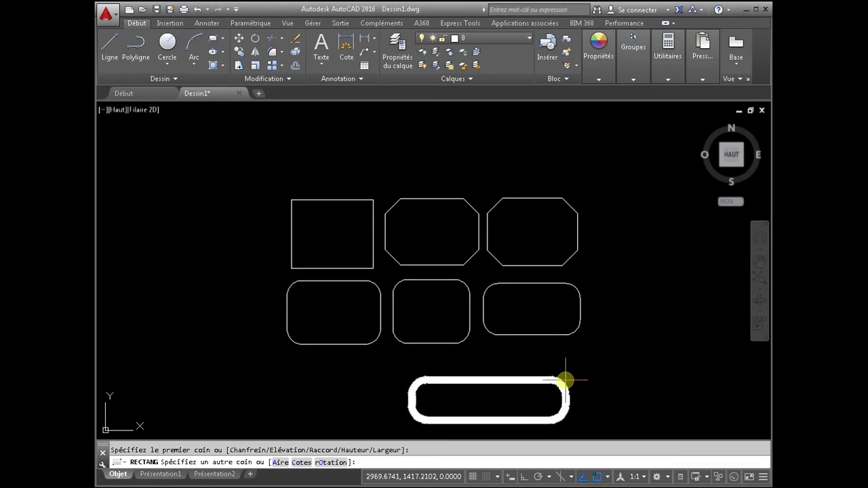
click(331, 464)
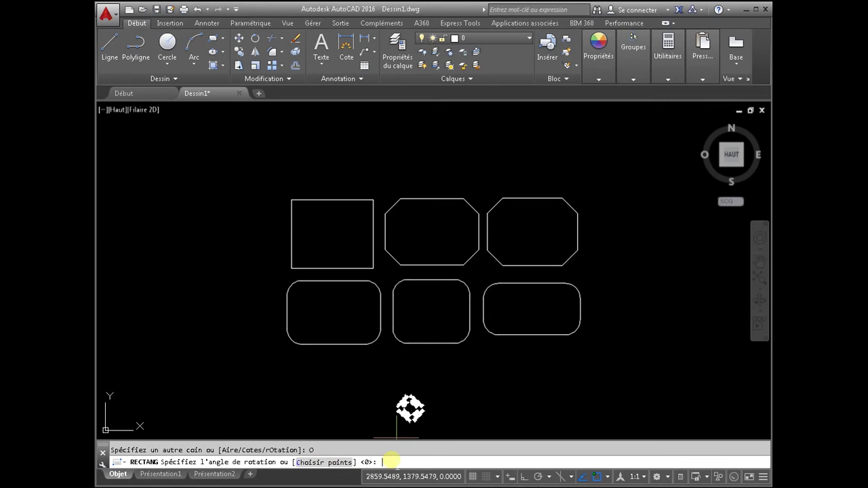
text(15)
key(Return)
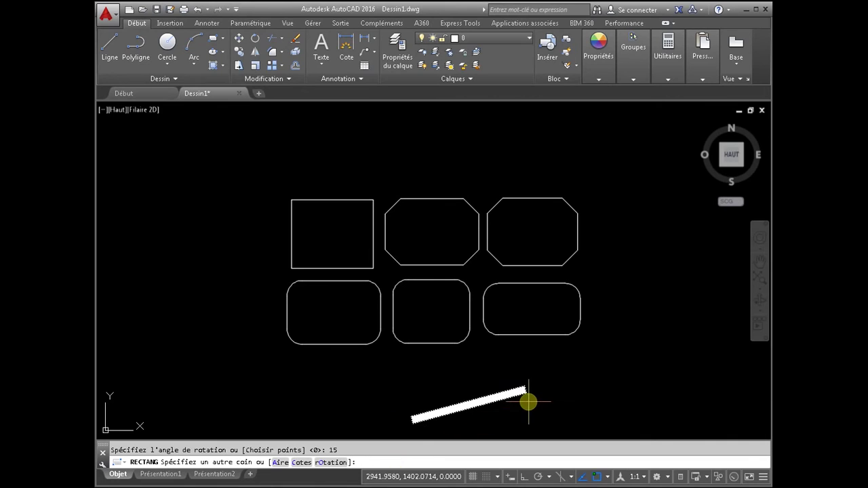
click(639, 325)
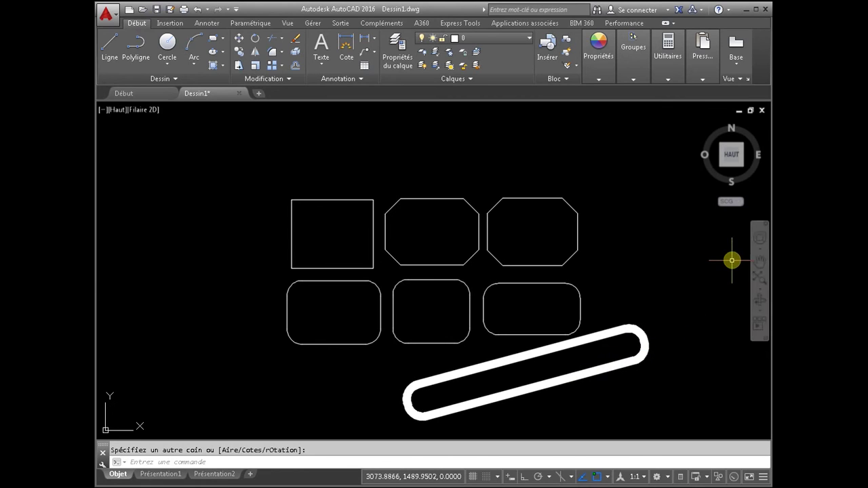
Orbit to inspect the raised shapes in 3D, then restore the HAUT view and zoom to extents.
click(760, 242)
mouse_move(701, 269)
mouse_down()
mouse_move(720, 226)
mouse_move(694, 254)
mouse_move(663, 265)
mouse_move(706, 229)
mouse_up()
key(Escape)
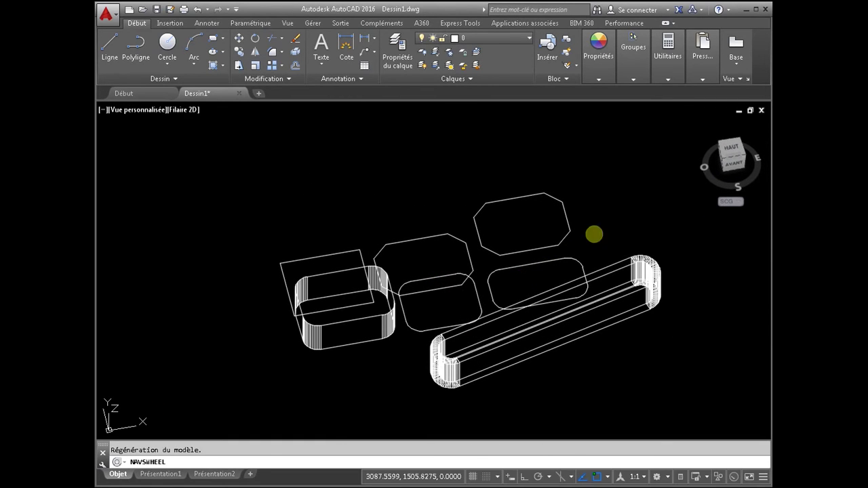
click(733, 155)
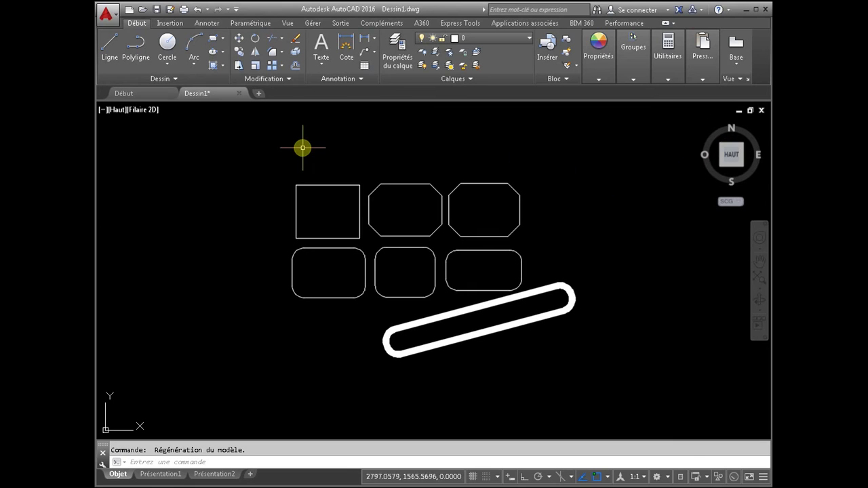
click(758, 279)
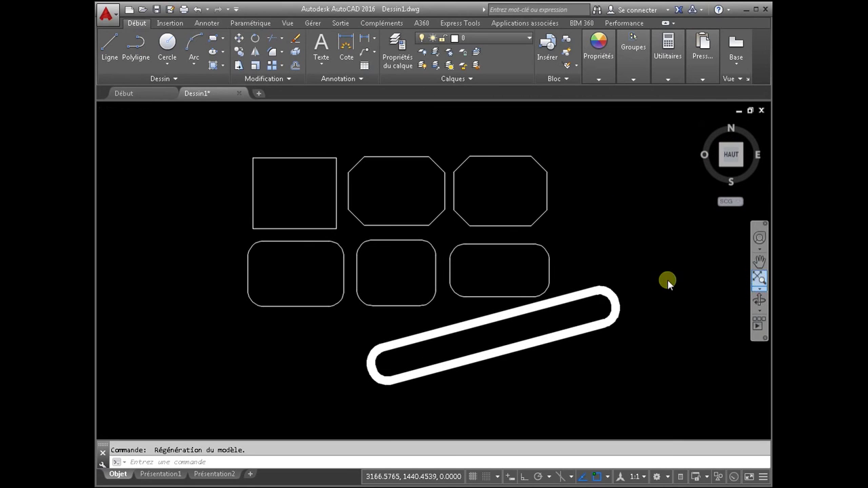